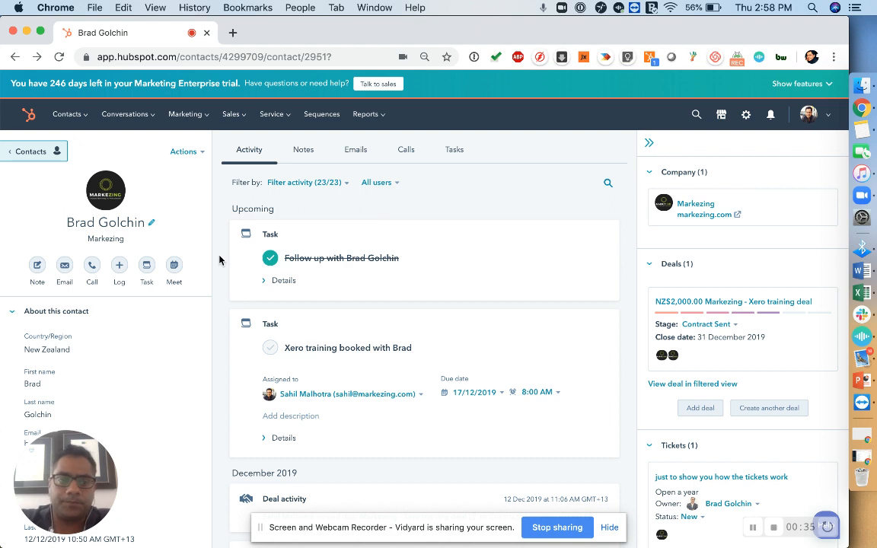
# Start a new task on this contact's record titled "Follow up GST or BAS".
pyautogui.scroll(-1, 219, 258)
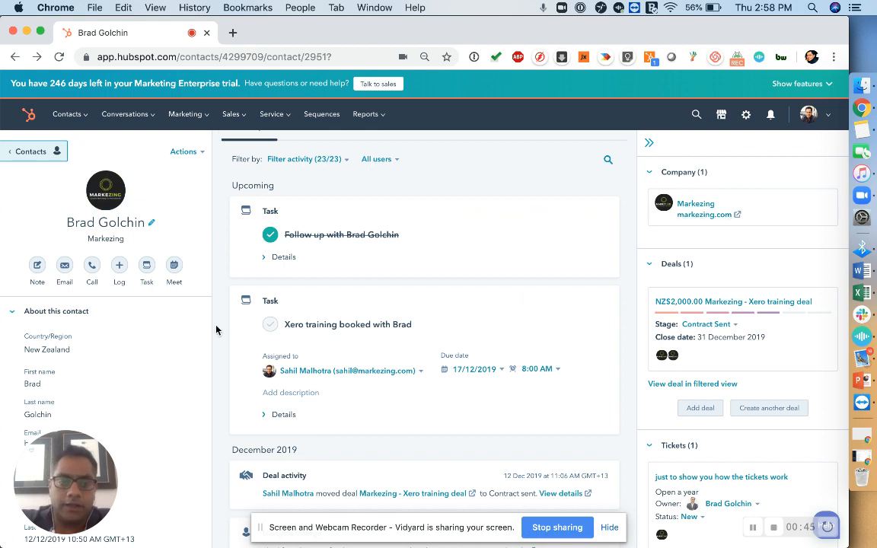
pyautogui.scroll(-1, 194, 291)
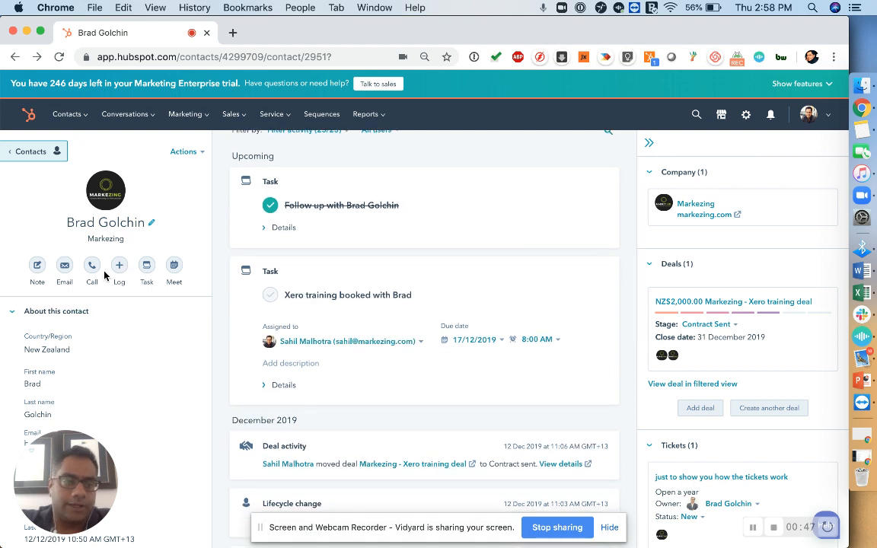
pyautogui.click(149, 276)
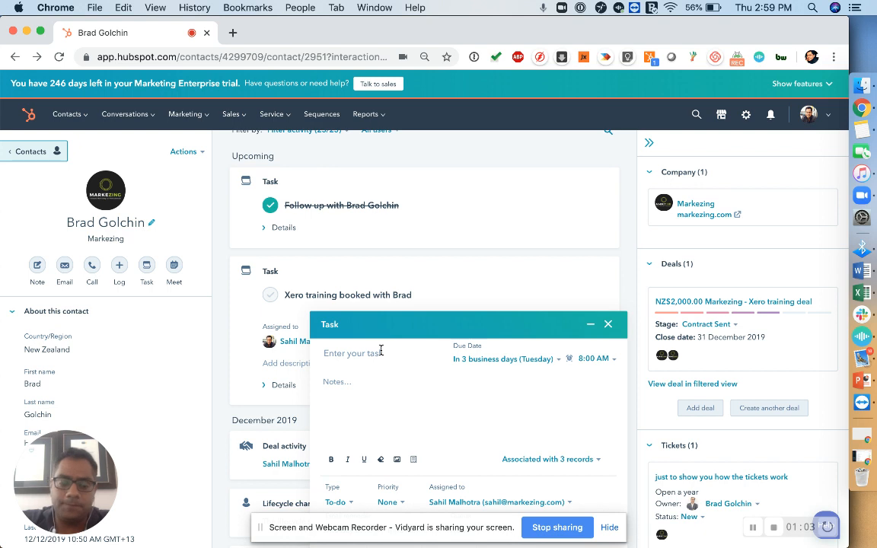
pyautogui.write('Follow up GST')
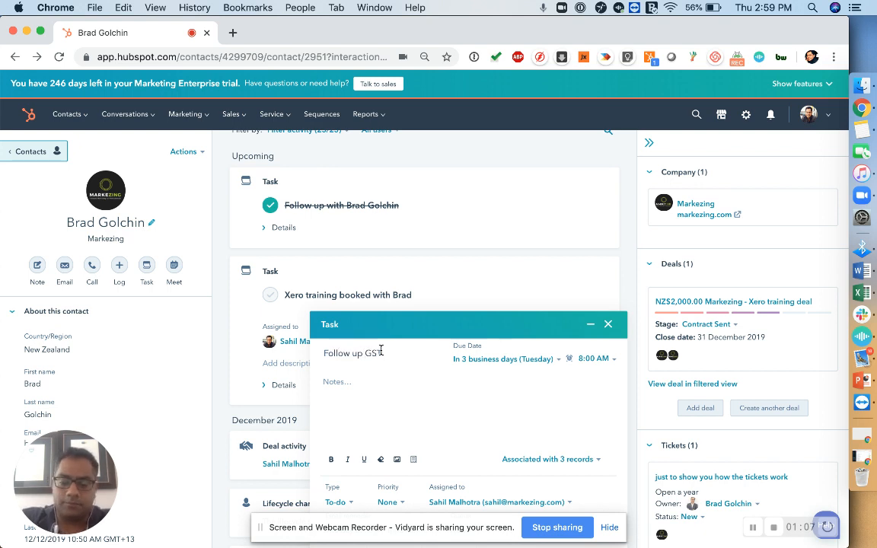
pyautogui.write(' for BAS')
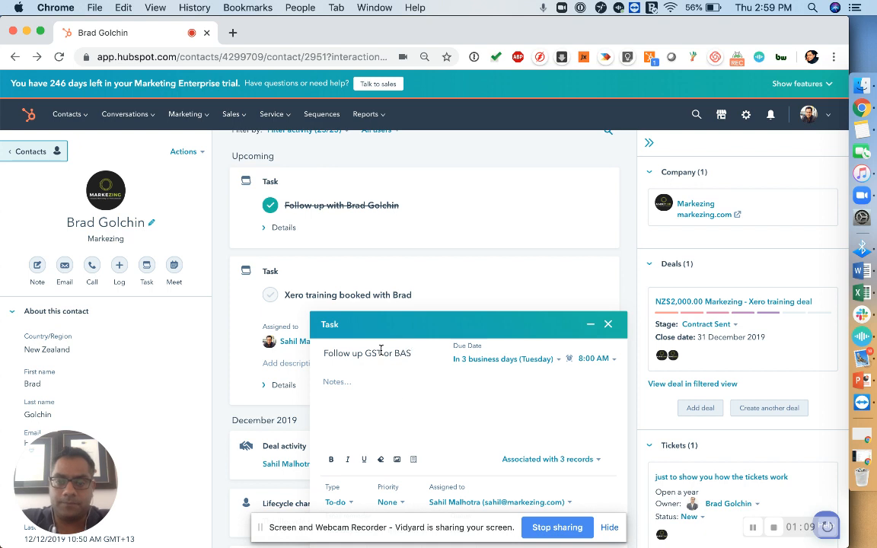
pyautogui.click(399, 390)
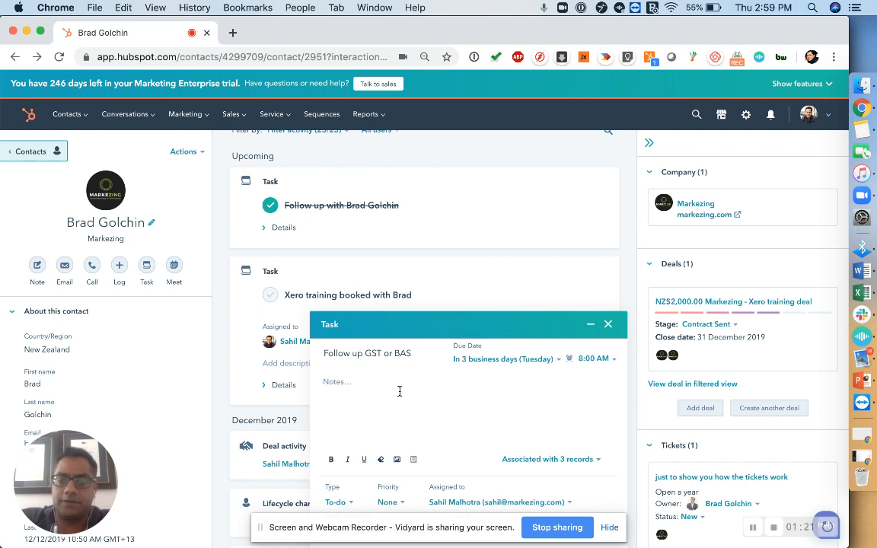
pyautogui.write('C')
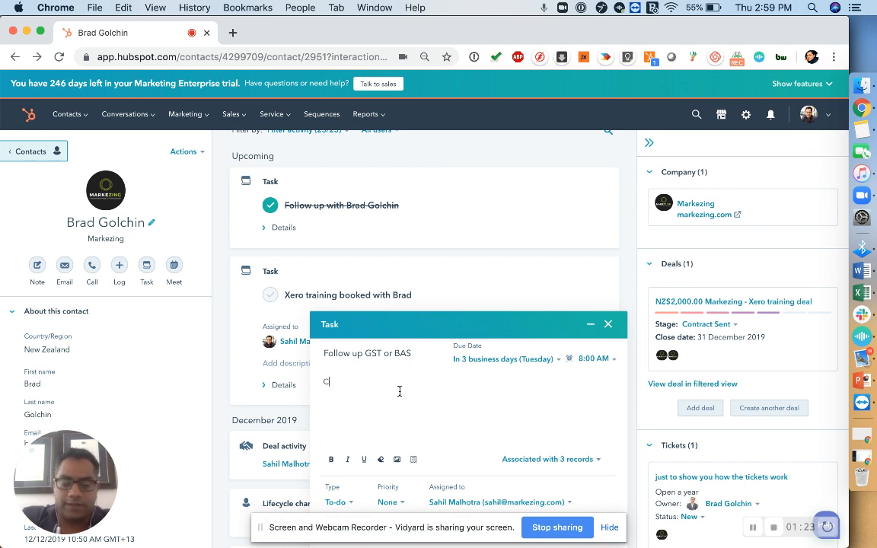
pyautogui.write('lient called, w')
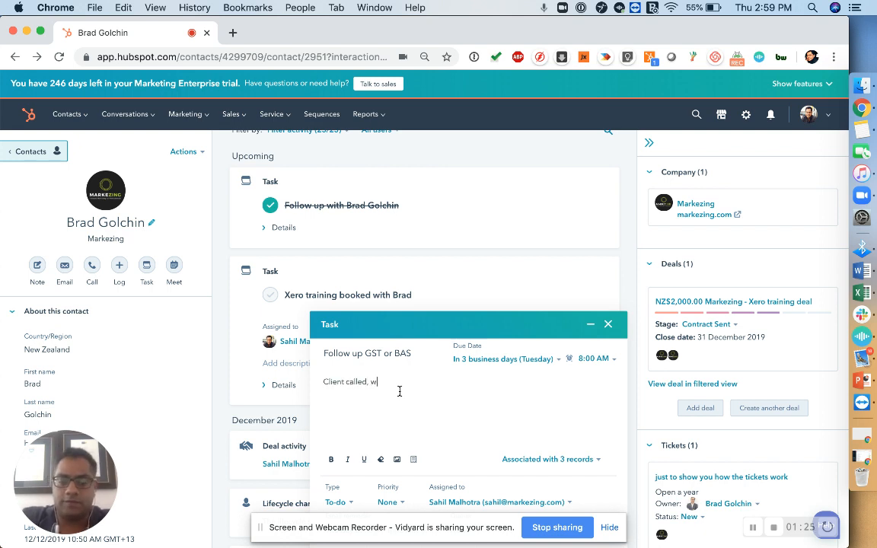
pyautogui.write('ants infor o')
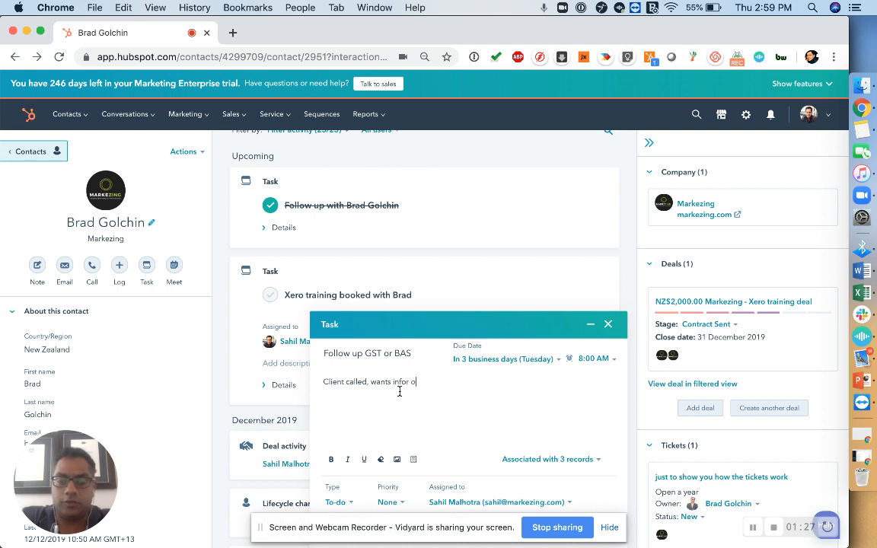
pyautogui.write('n his GST')
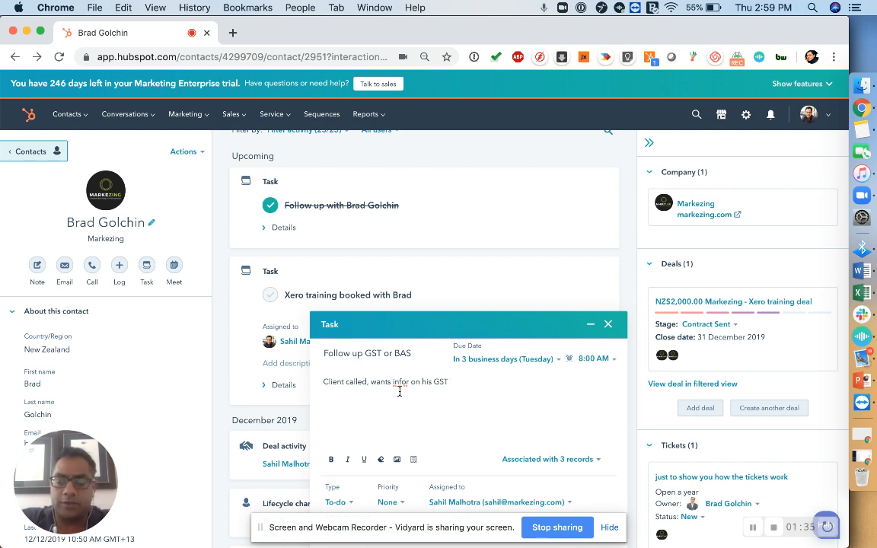
pyautogui.write('@')
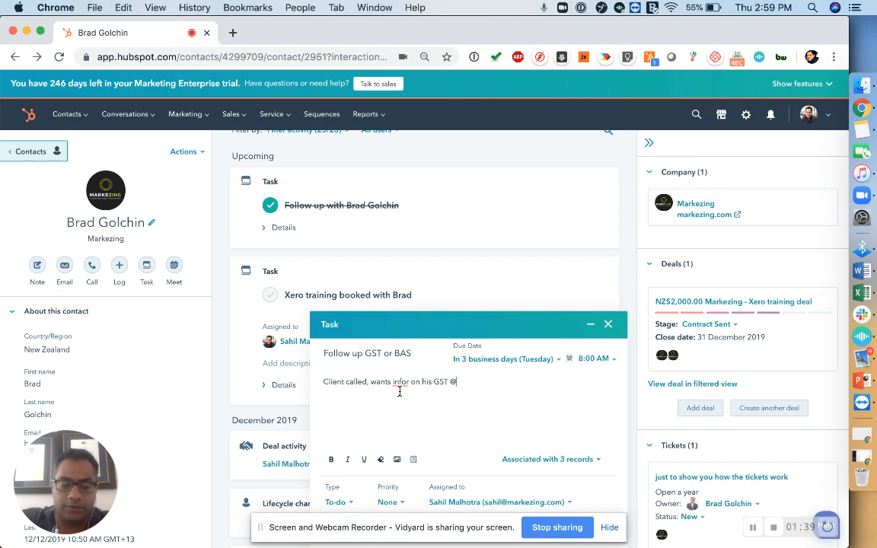
pyautogui.write('bar')
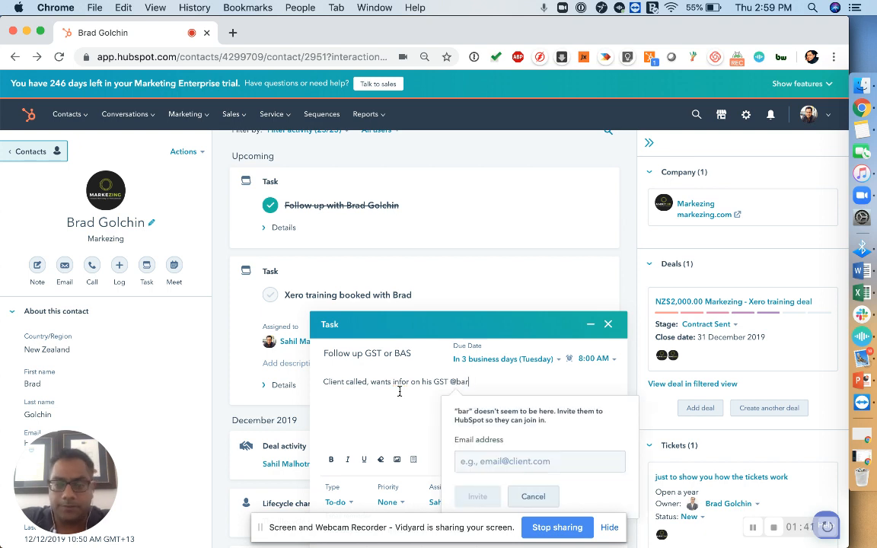
pyautogui.press('BackSpace')
pyautogui.press('BackSpace')
pyautogui.press('BackSpace')
pyautogui.write('sahil')
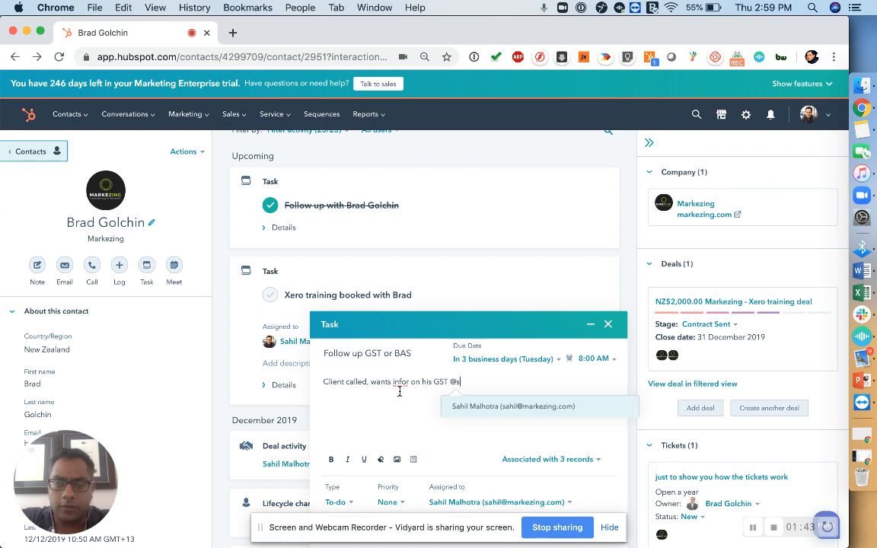
pyautogui.click(477, 406)
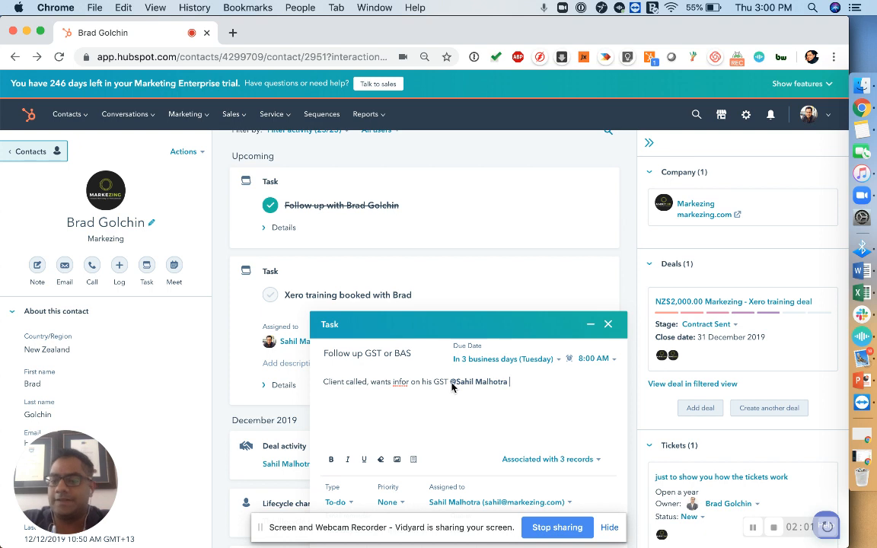
# Set the task's due date to In 3 business days (Tuesday) and check the available type and priority options.
pyautogui.click(609, 526)
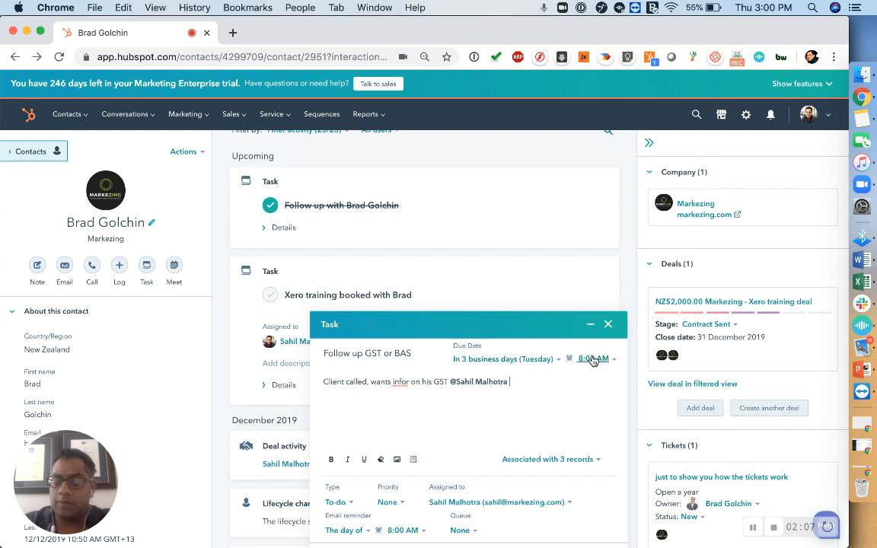
pyautogui.click(529, 359)
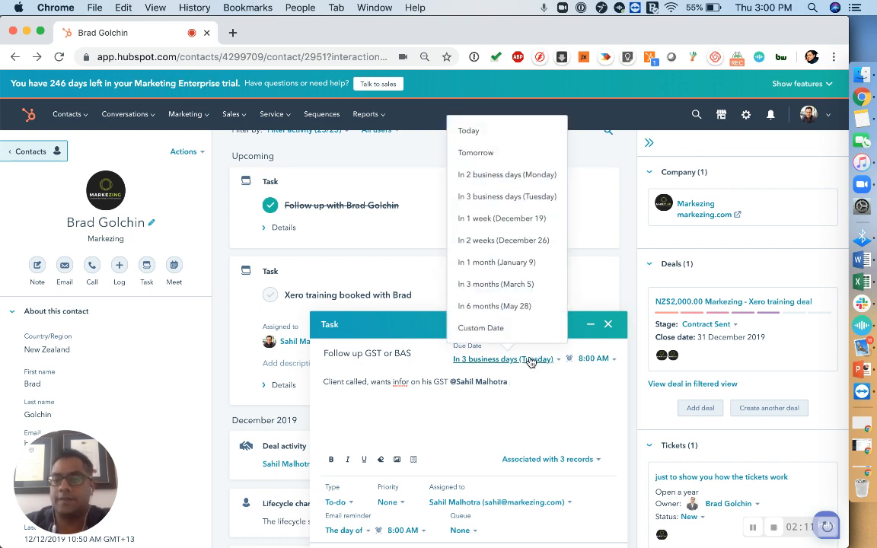
pyautogui.click(505, 196)
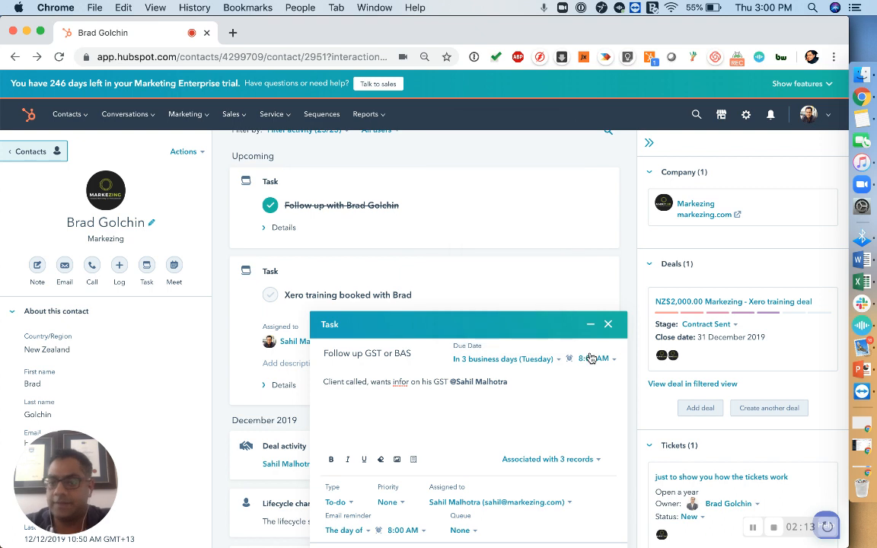
pyautogui.click(349, 503)
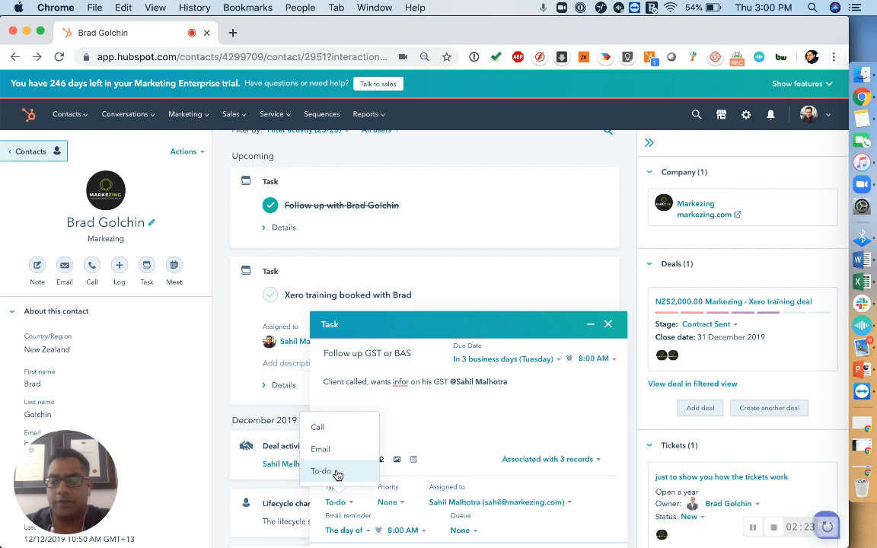
pyautogui.click(402, 504)
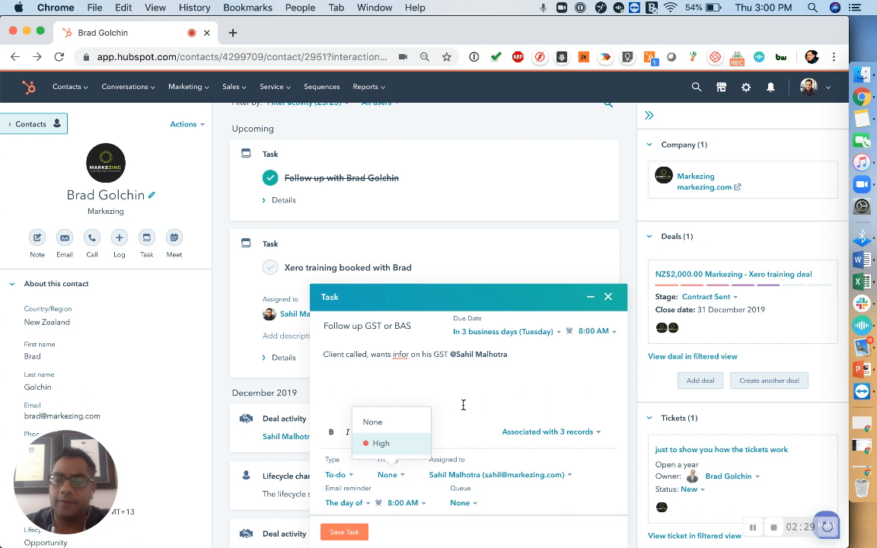
pyautogui.click(462, 405)
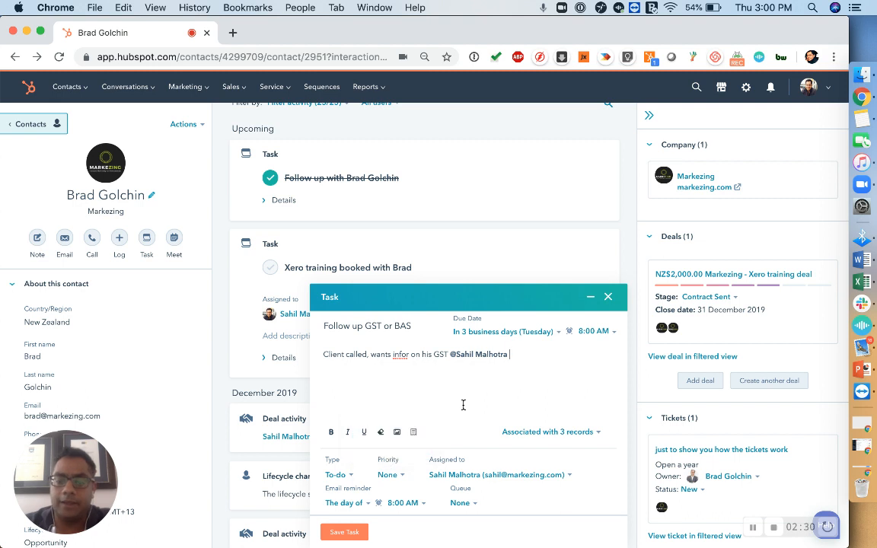
# Assign the task to the team member who shares the contact's name, check the email reminder options, and save the task.
pyautogui.click(568, 476)
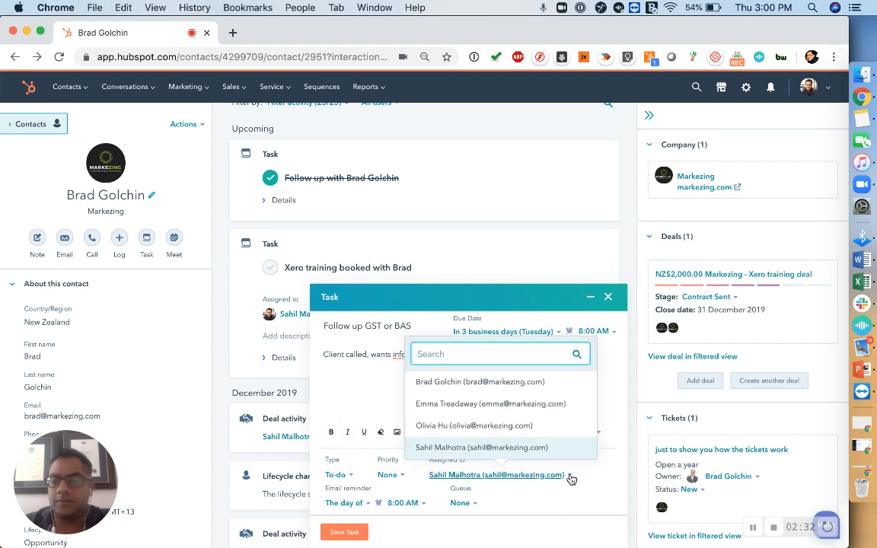
pyautogui.click(517, 383)
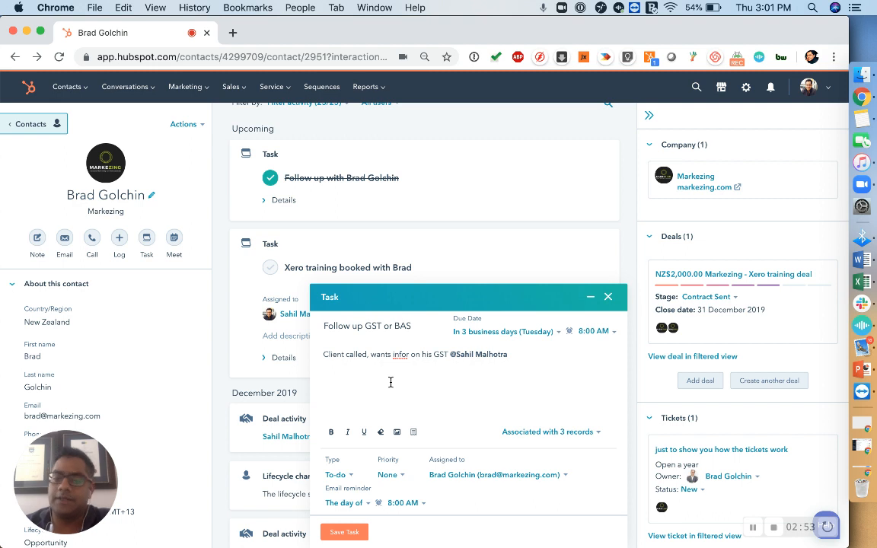
pyautogui.click(361, 503)
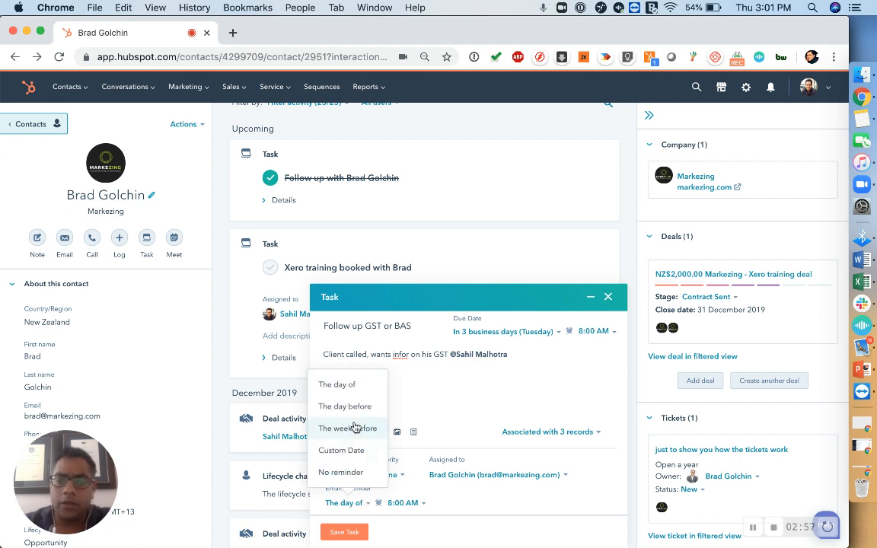
pyautogui.click(515, 386)
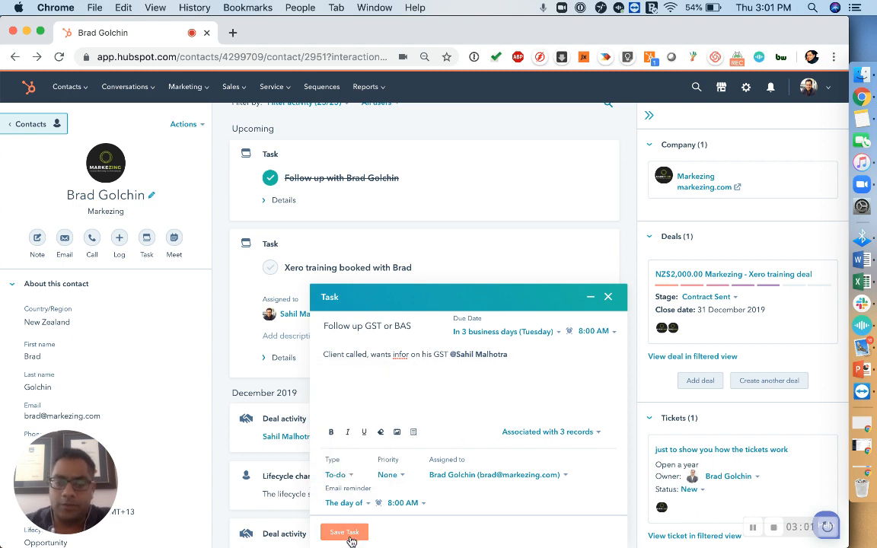
pyautogui.click(349, 534)
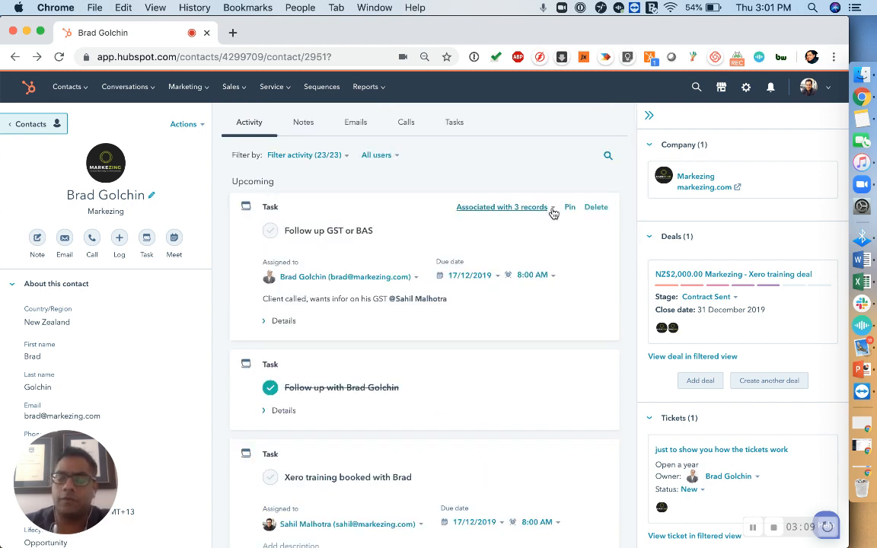
# Review the contact, company, deal and ticket records available for association with the "Follow up GST or BAS" task.
pyautogui.click(553, 213)
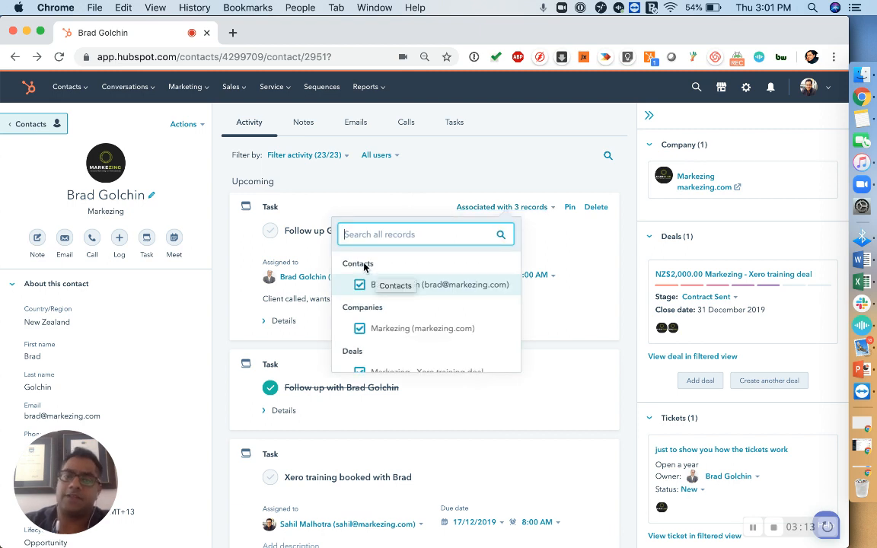
pyautogui.scroll(-2, 376, 319)
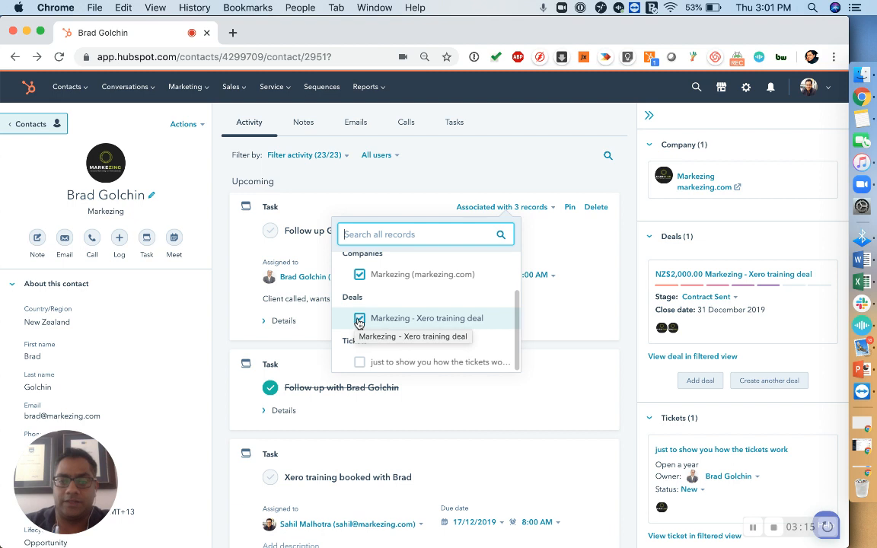
pyautogui.click(361, 362)
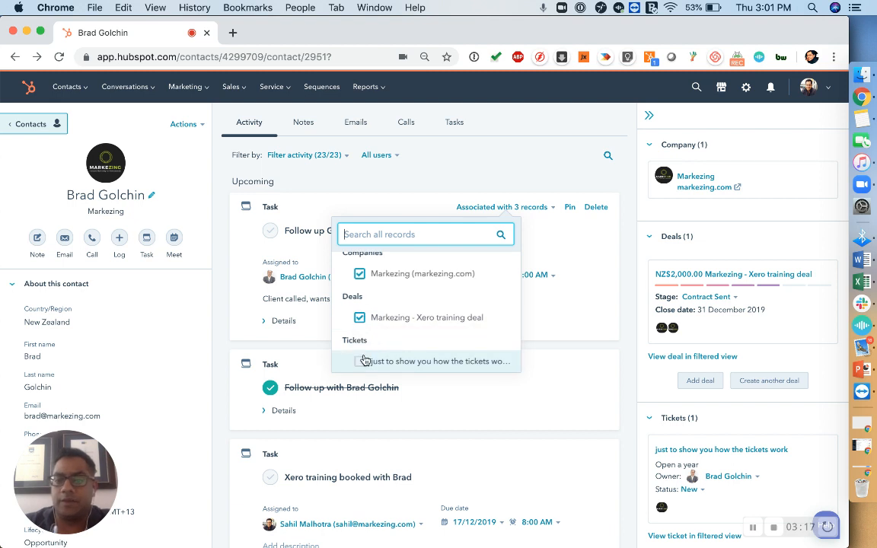
# Open the Markezing company record and inspect the "Follow up GST or BAS" task's details and note editor without changing the note.
pyautogui.click(706, 178)
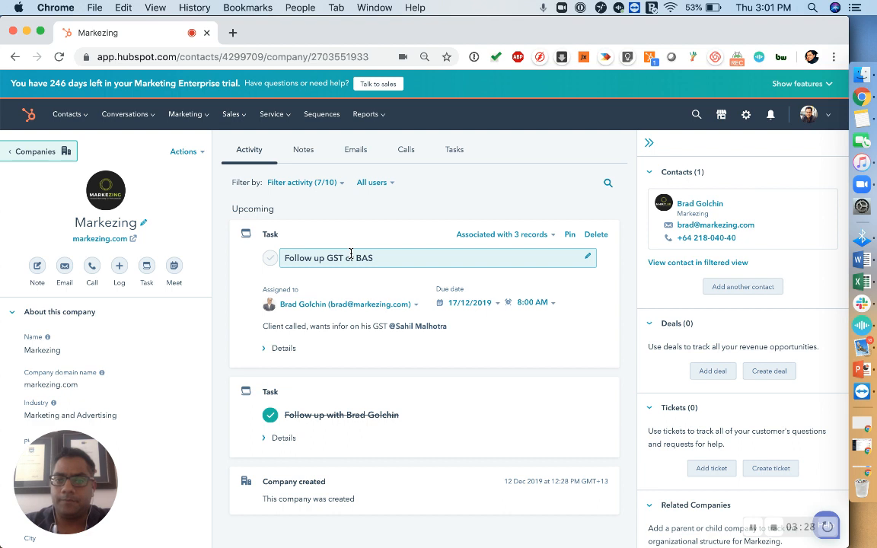
pyautogui.click(286, 349)
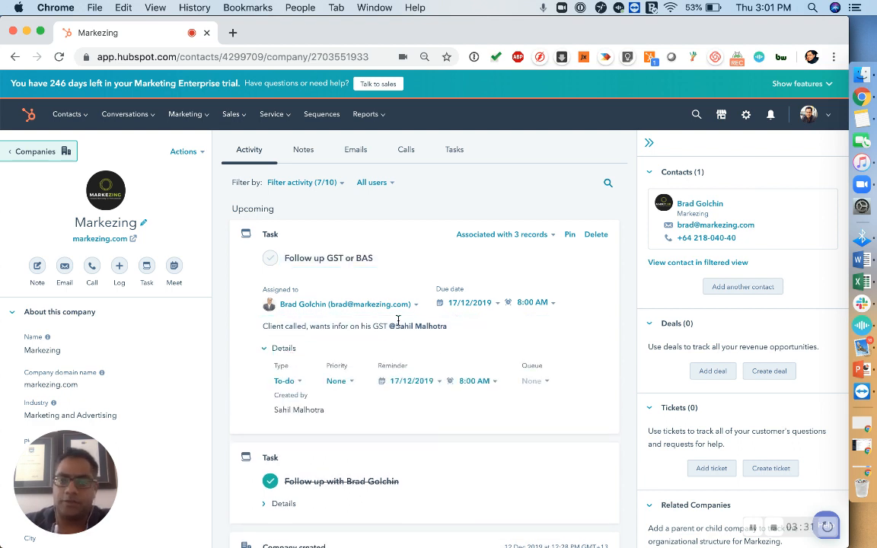
pyautogui.click(494, 326)
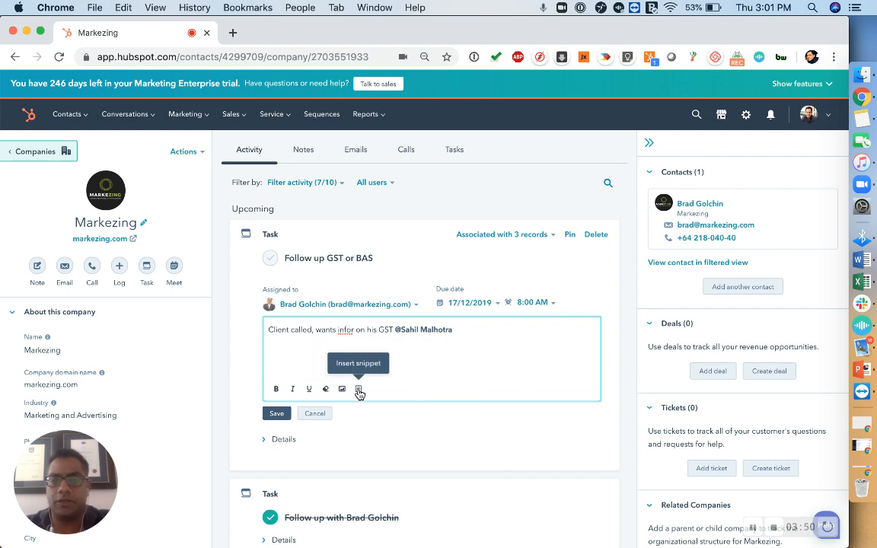
pyautogui.click(325, 417)
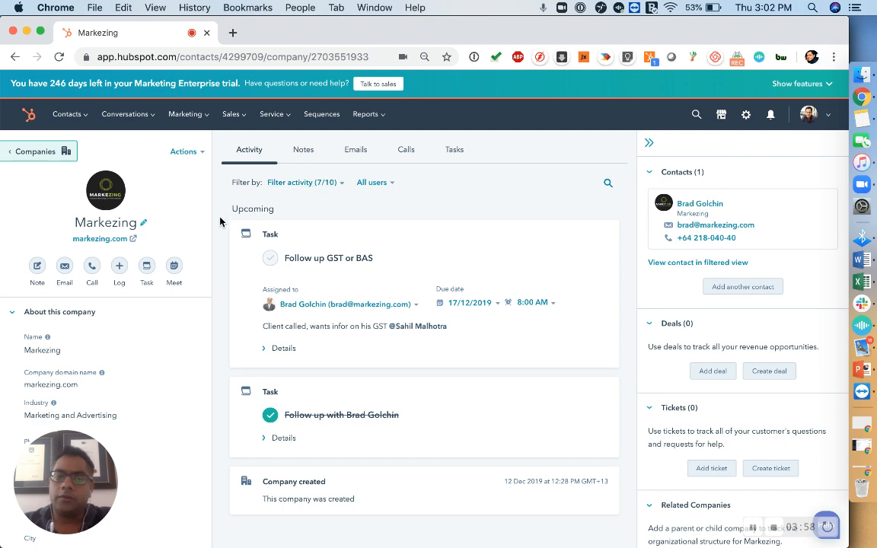
# Open the Sales tasks list and check the available assignee and task type filter options without changing the filters.
pyautogui.click(236, 122)
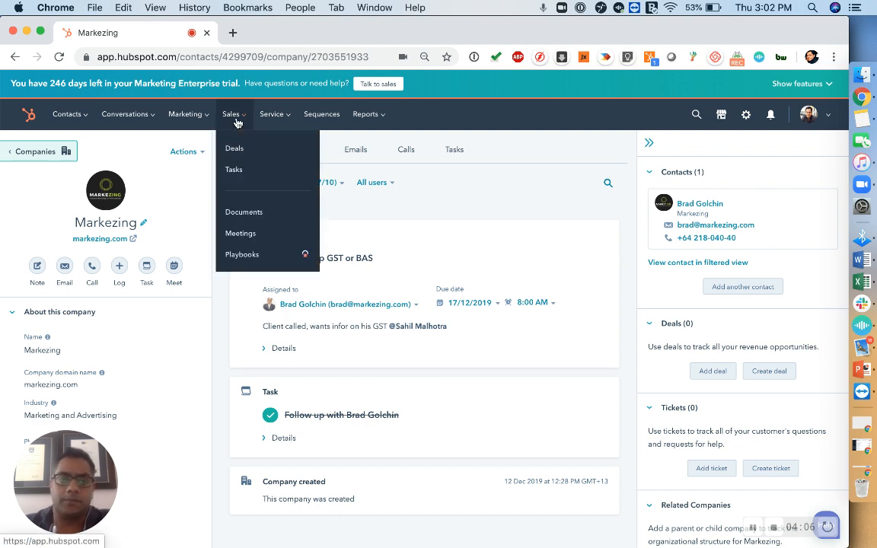
pyautogui.click(235, 170)
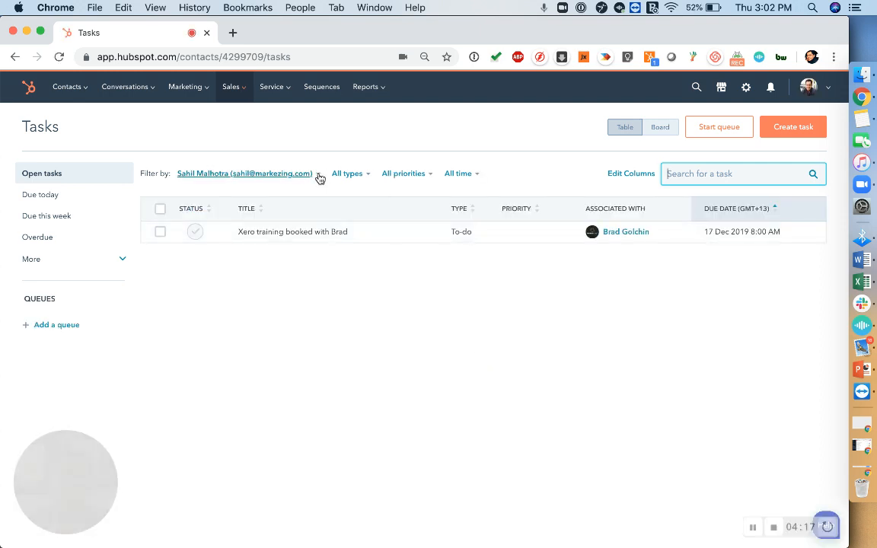
pyautogui.click(320, 176)
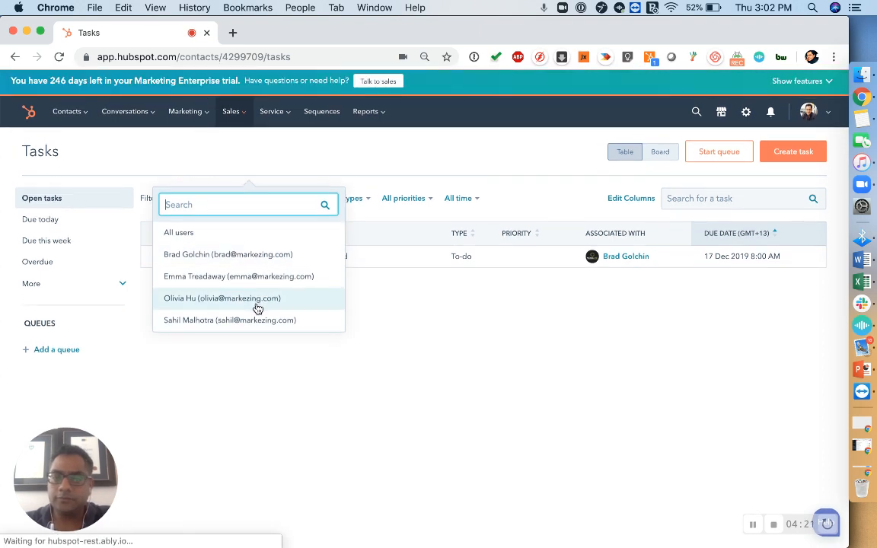
pyautogui.click(349, 385)
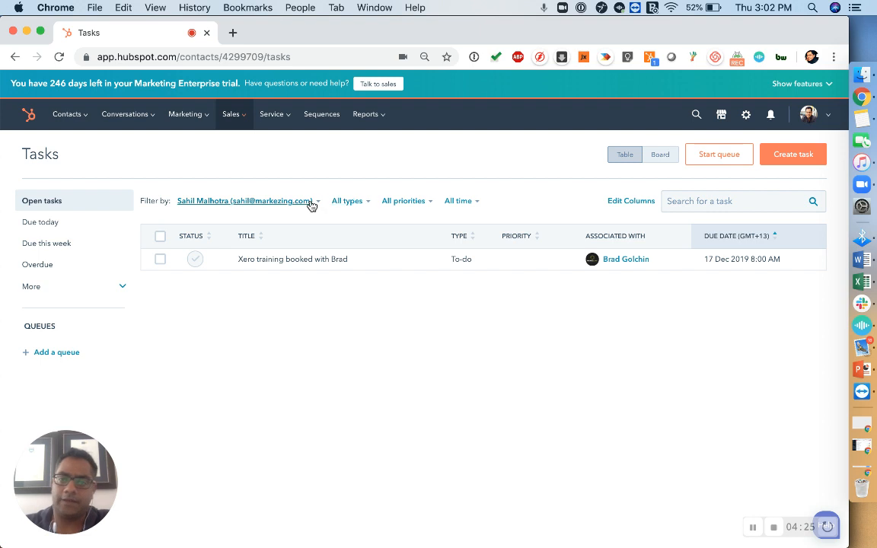
pyautogui.click(362, 203)
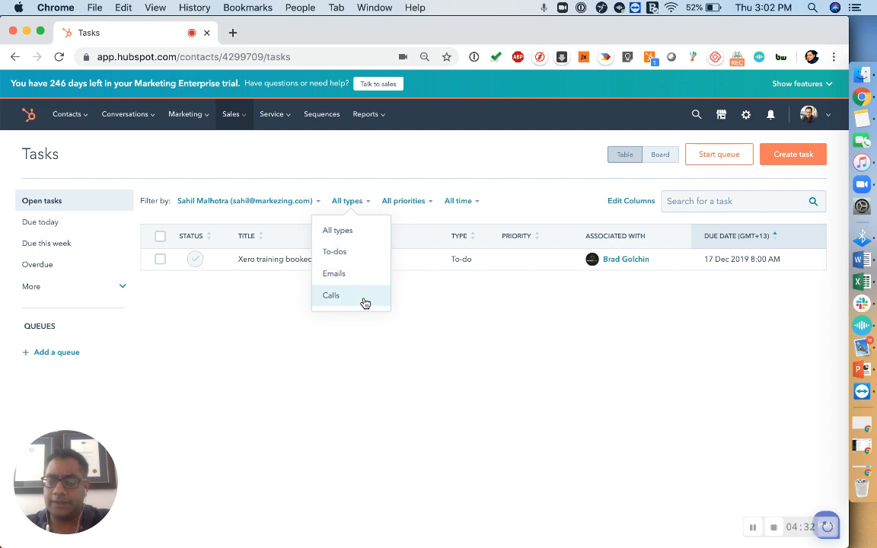
pyautogui.click(466, 167)
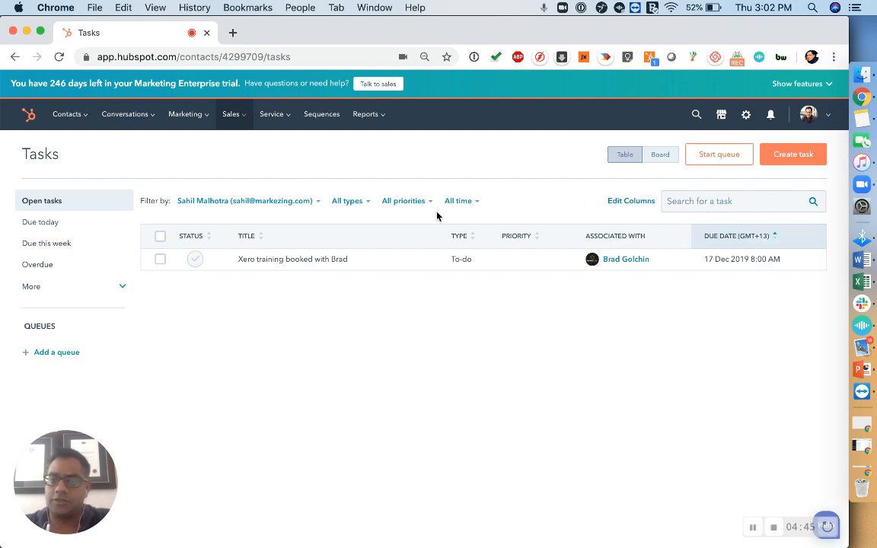
# Switch the tasks to the board view, try moving the Xero training card between status columns, and return to the table view.
pyautogui.click(663, 158)
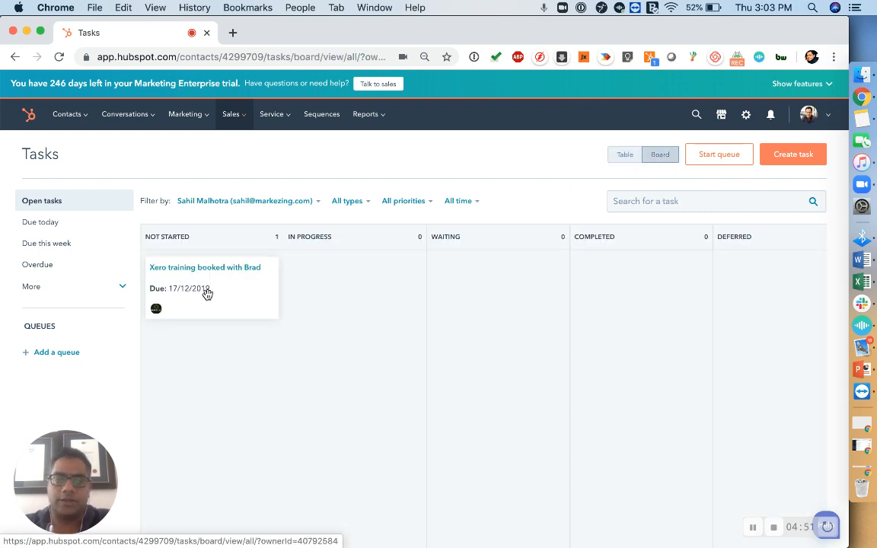
pyautogui.moveTo(221, 297); pyautogui.dragTo(189, 275)
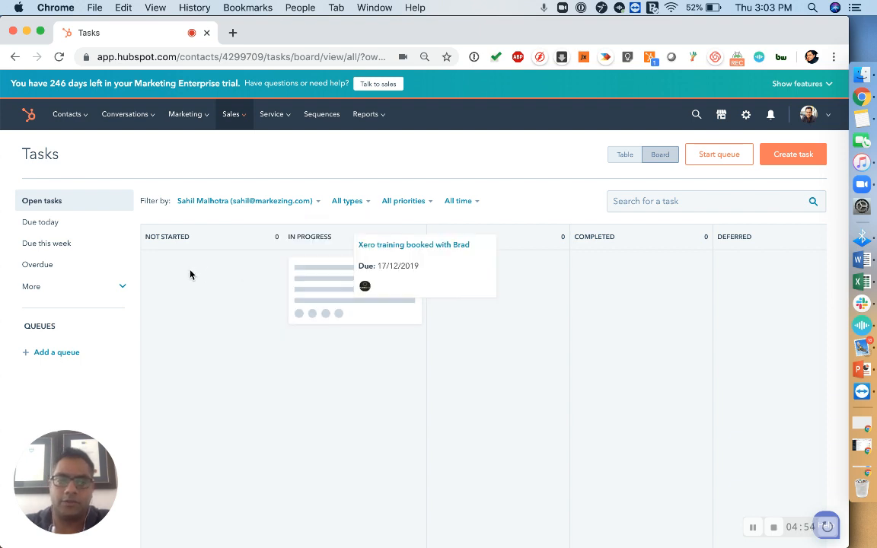
pyautogui.moveTo(190, 274); pyautogui.dragTo(271, 283)
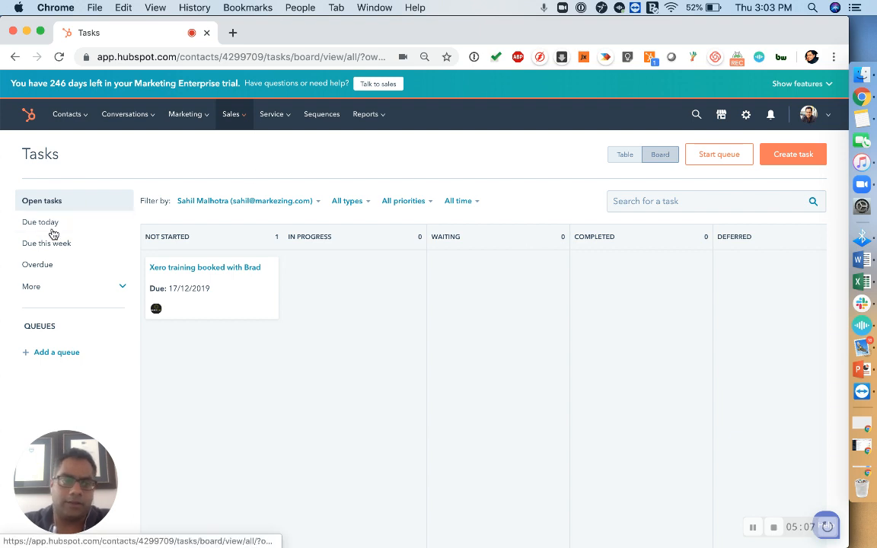
pyautogui.click(122, 291)
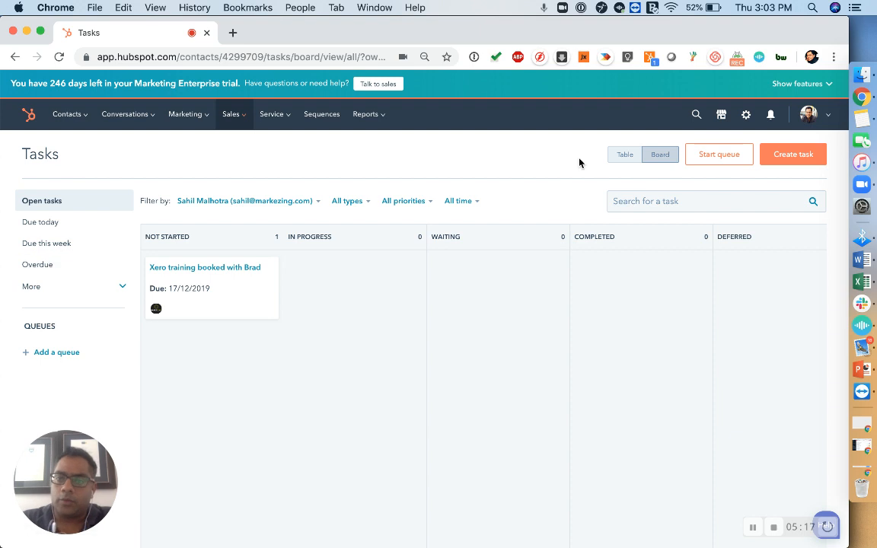
pyautogui.click(625, 156)
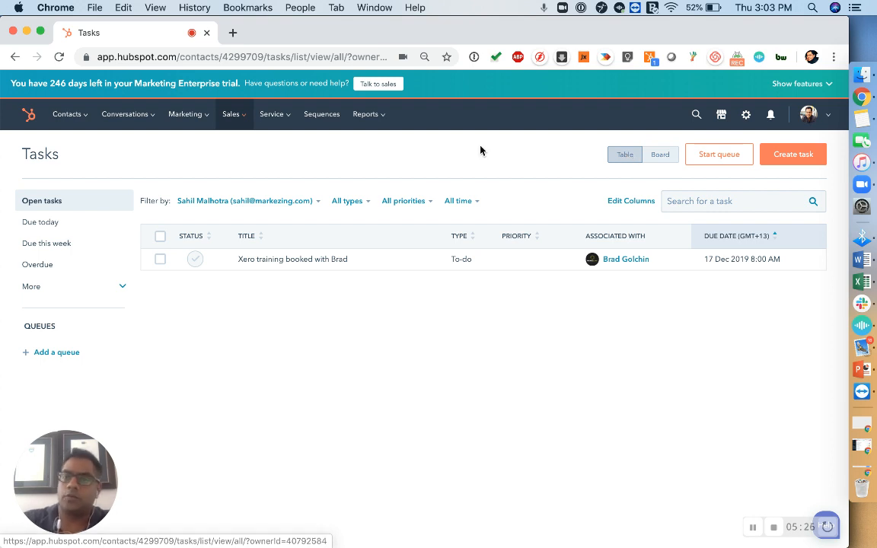
# Start the open tasks queue and mark the "Follow up GST or BAS" task as completed on the contact record.
pyautogui.click(708, 160)
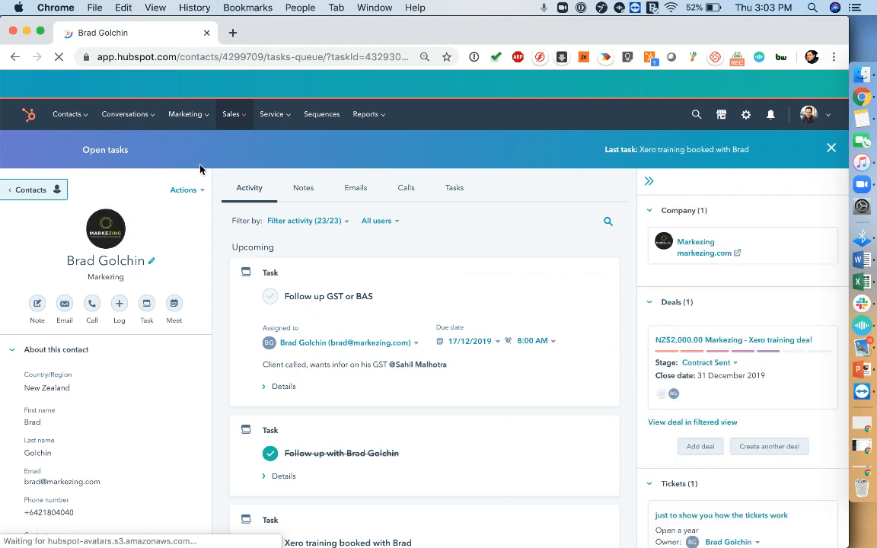
pyautogui.moveTo(344, 296)
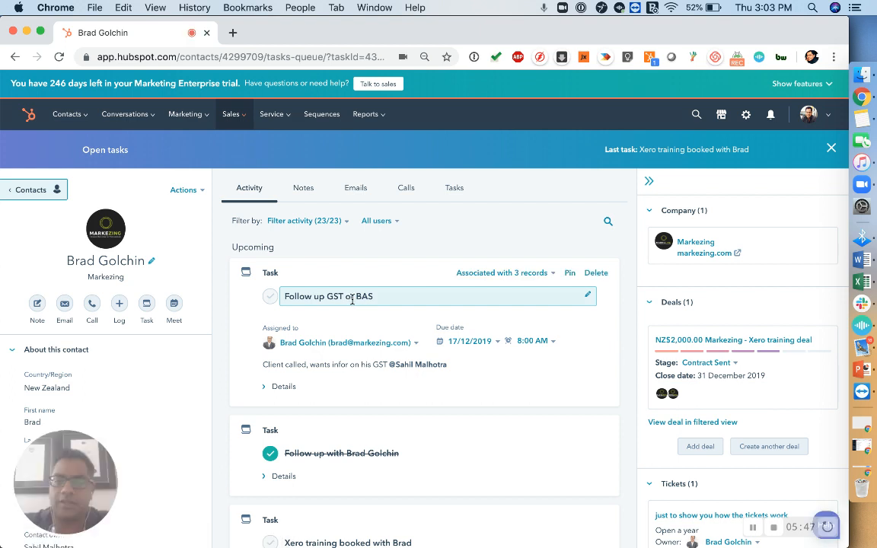
pyautogui.click(271, 298)
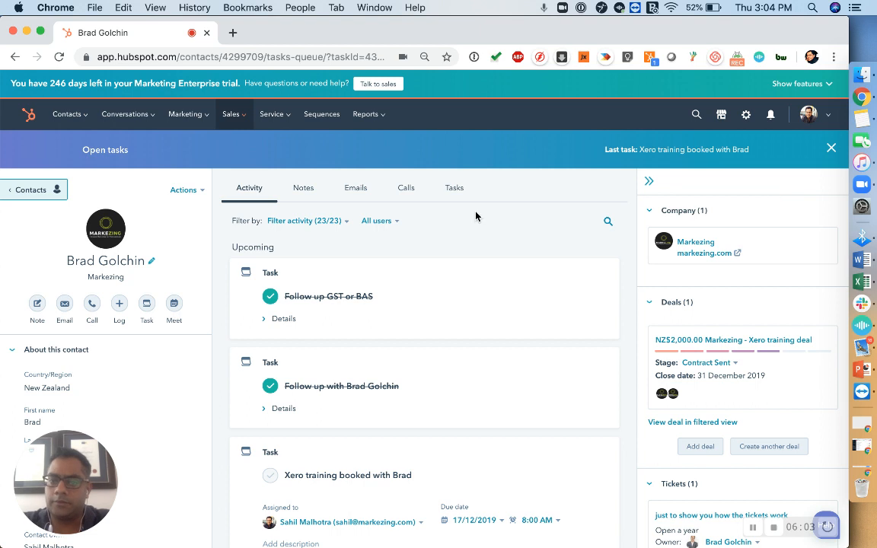
# Mark the Xero training task as completed in the contact's activity timeline and finish the open tasks queue.
pyautogui.scroll(2, 472, 213)
pyautogui.scroll(-3, 527, 217)
pyautogui.scroll(3, 527, 217)
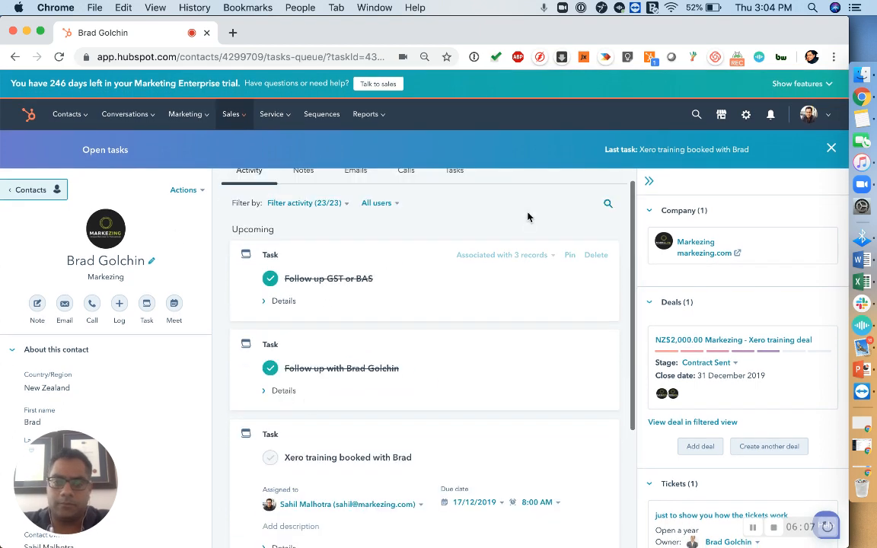
pyautogui.click(271, 460)
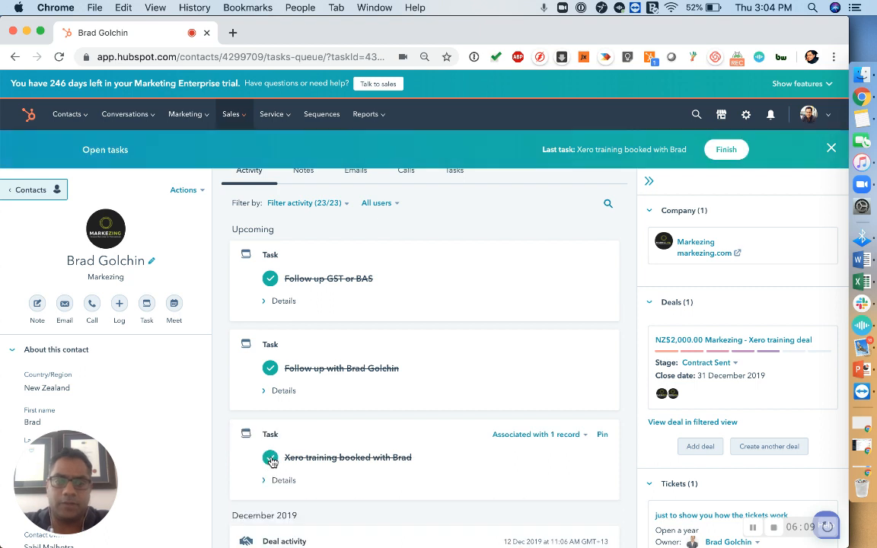
pyautogui.scroll(-1, 306, 412)
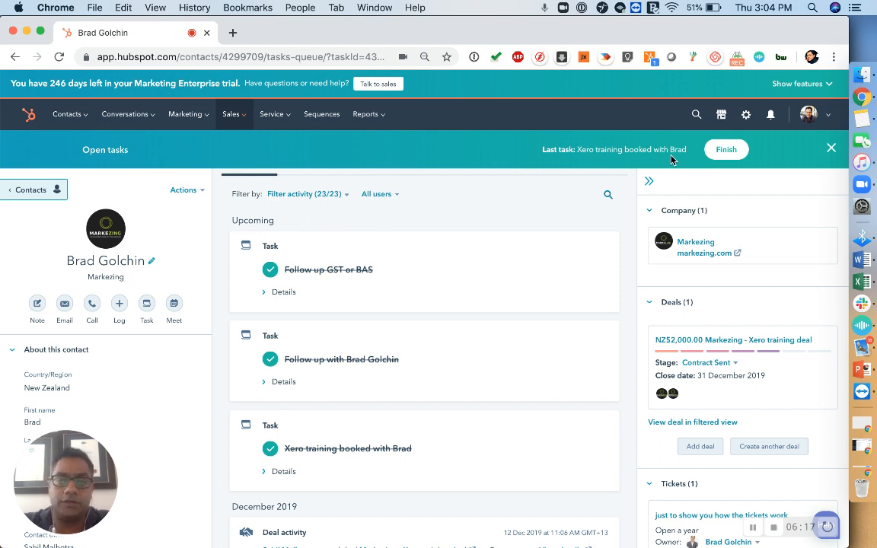
pyautogui.click(731, 150)
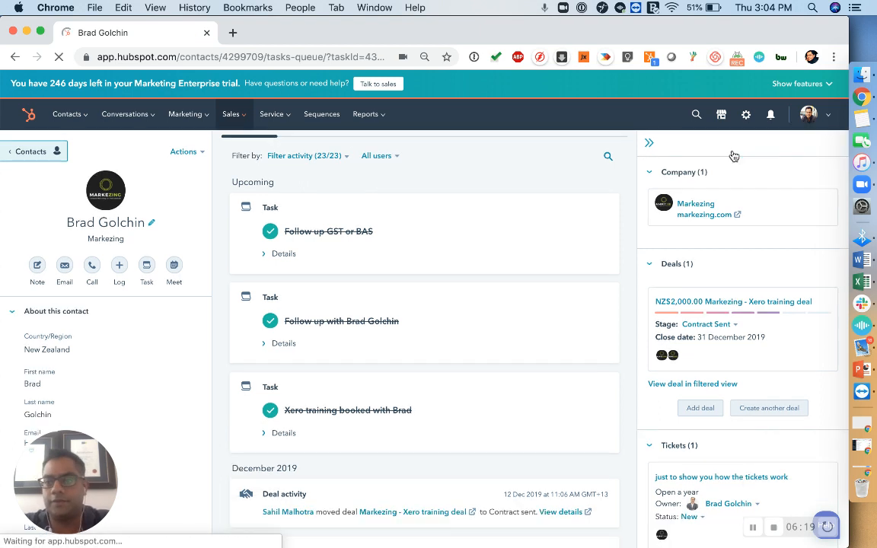